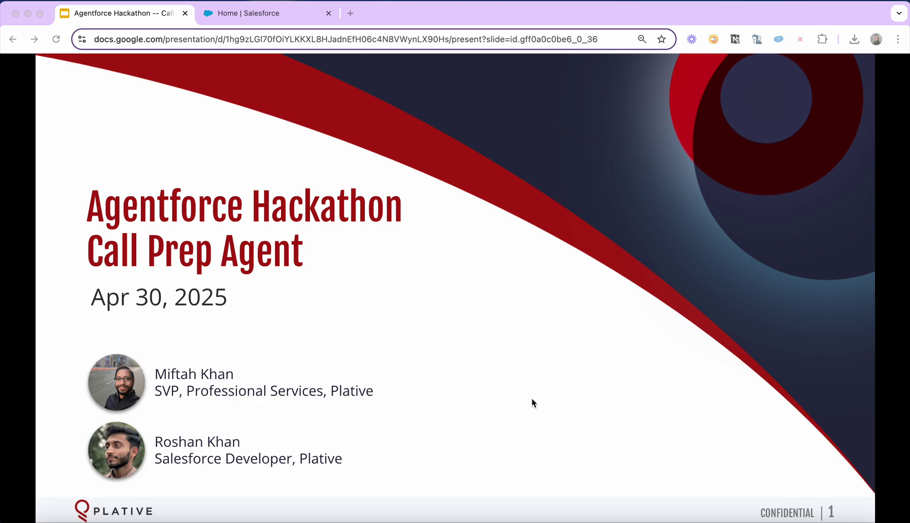
# - Present the Agentforce Hackathon slides one by one from the title slide through slide 5
pyautogui.click(460, 378)
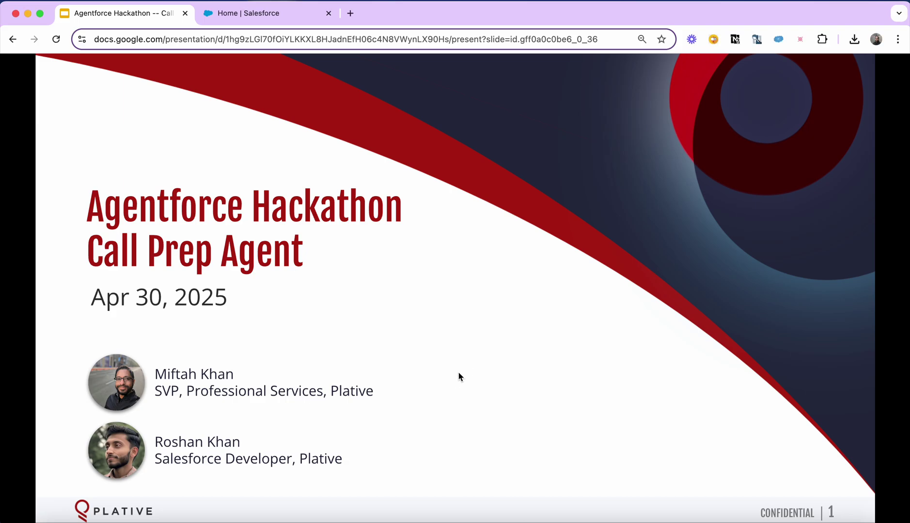
pyautogui.click(460, 377)
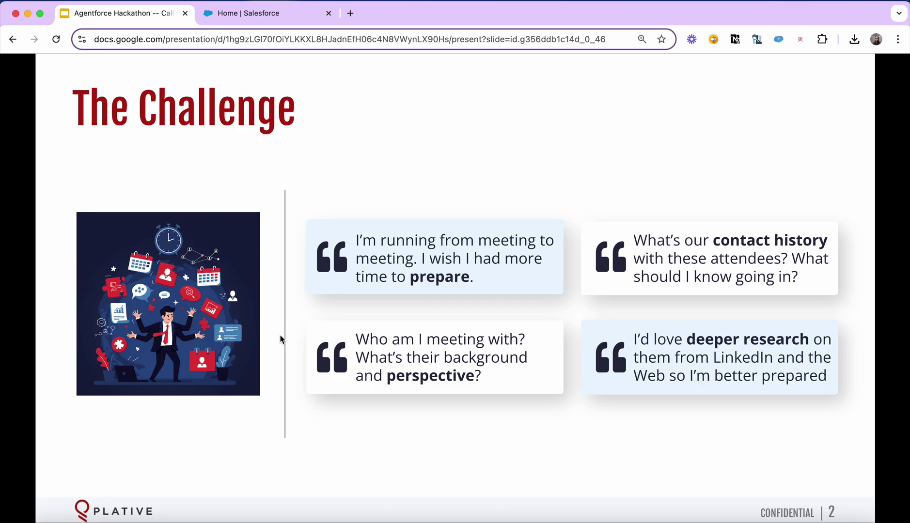
pyautogui.press('Right')
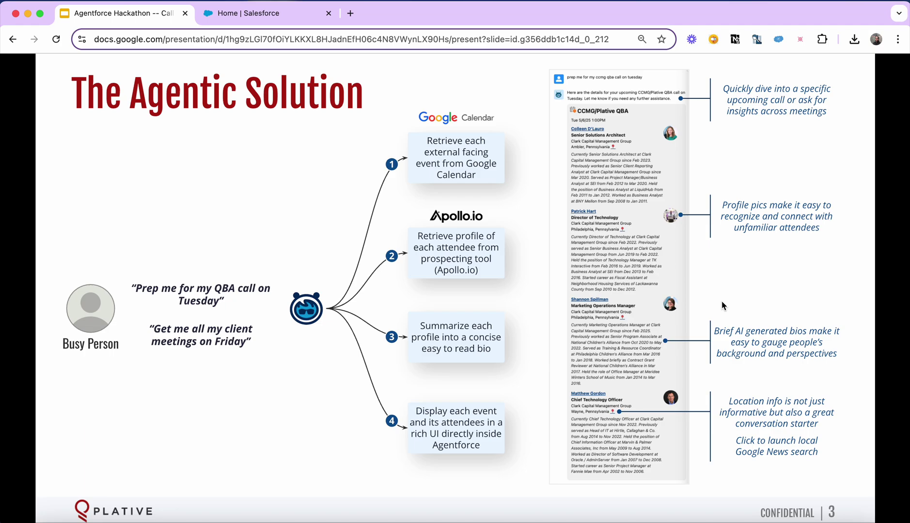
pyautogui.press('Right')
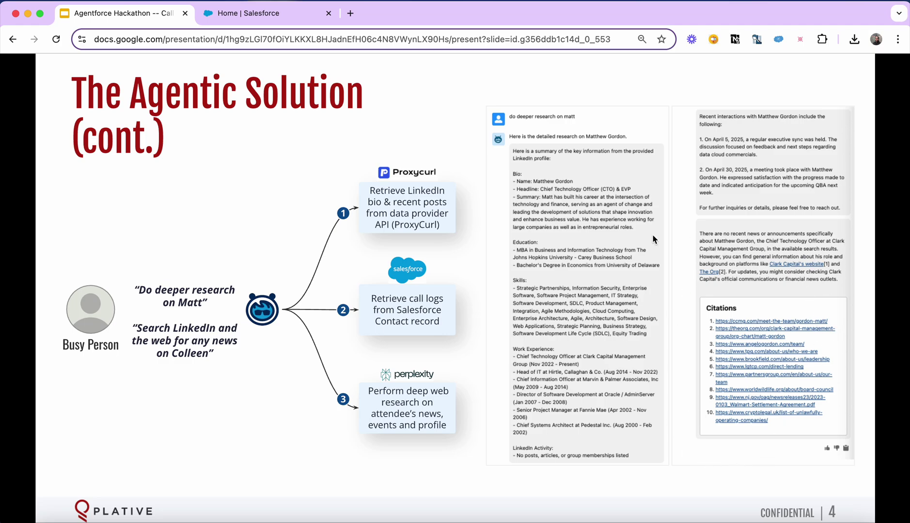
pyautogui.press('Right')
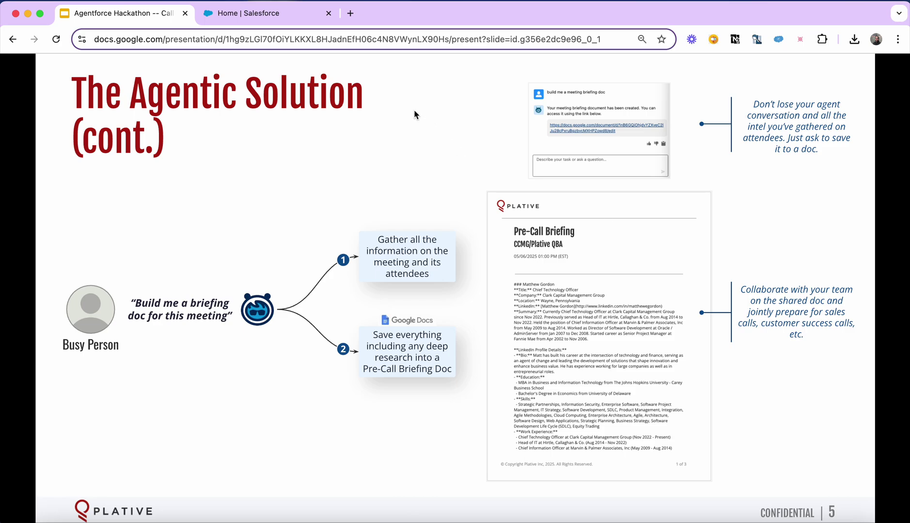
# - Switch to Salesforce, open Agentforce and ask it to "help me prep for my upcoming Plative/CCMG QBA call on Tuesday"
pyautogui.click(246, 17)
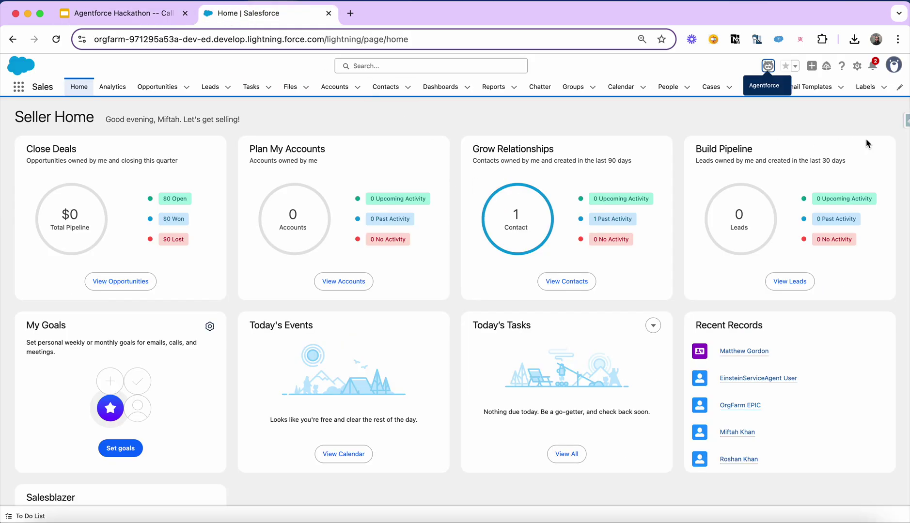
pyautogui.click(769, 66)
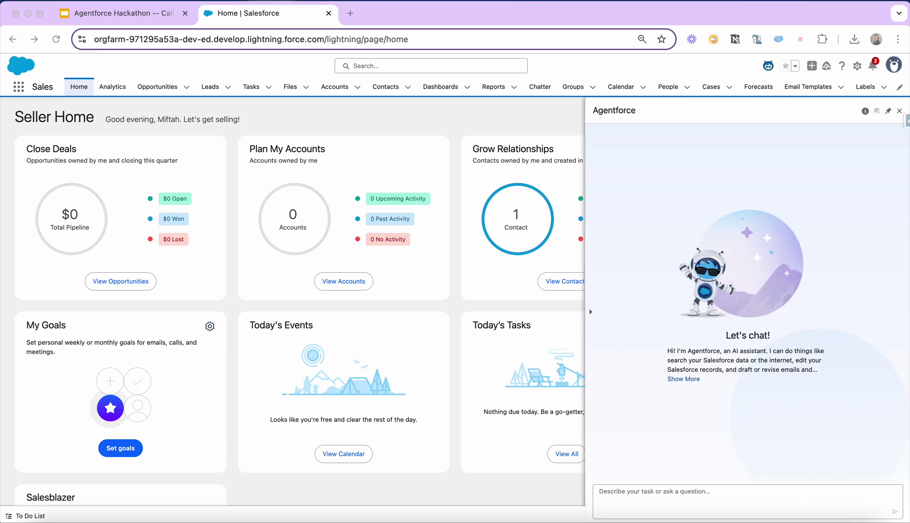
pyautogui.click(608, 498)
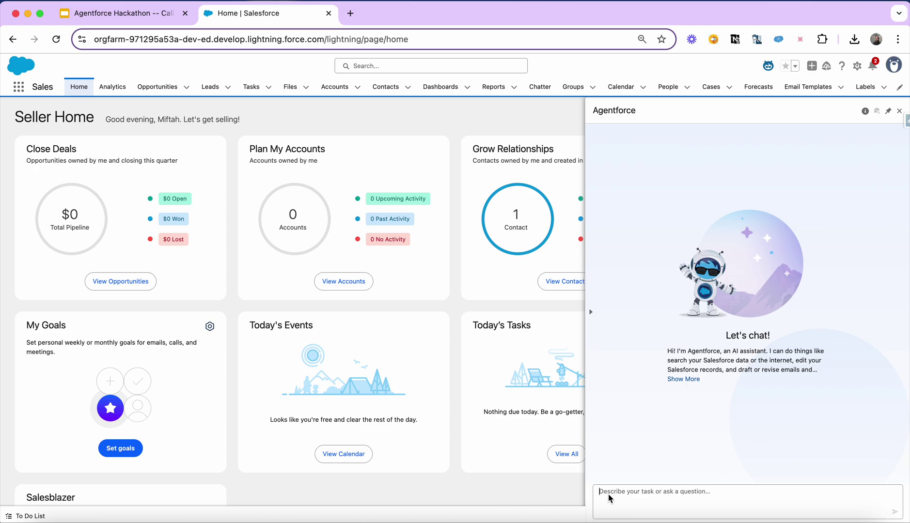
pyautogui.write('help')
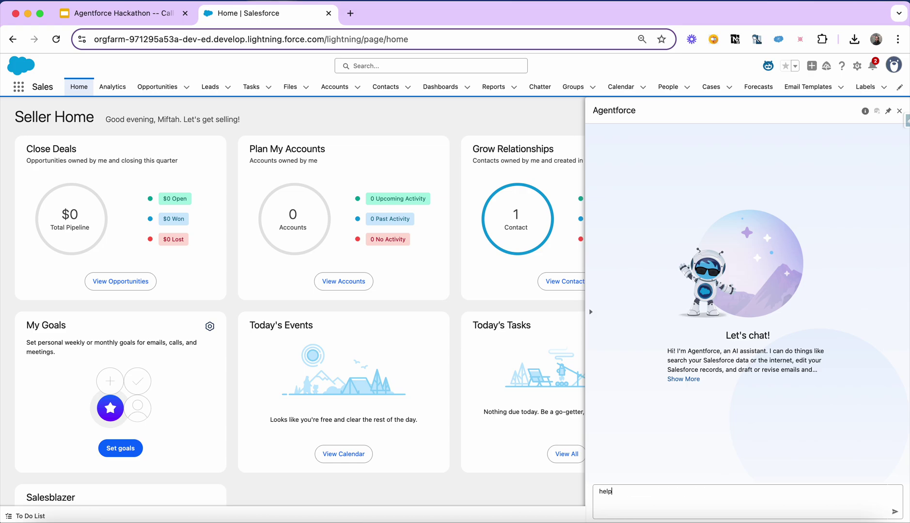
pyautogui.write(' me prep for my upcoming Plative/')
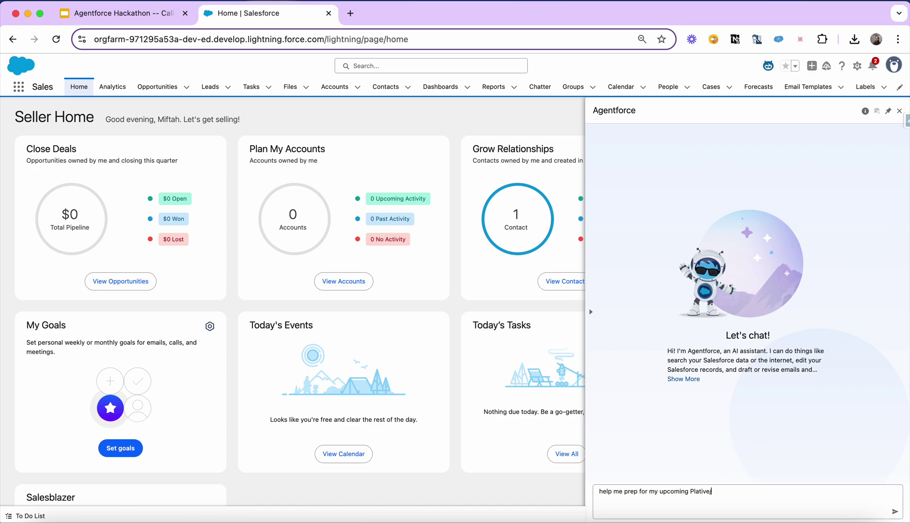
pyautogui.write('CCMG QBA call on Tuesday')
pyautogui.press('Return')
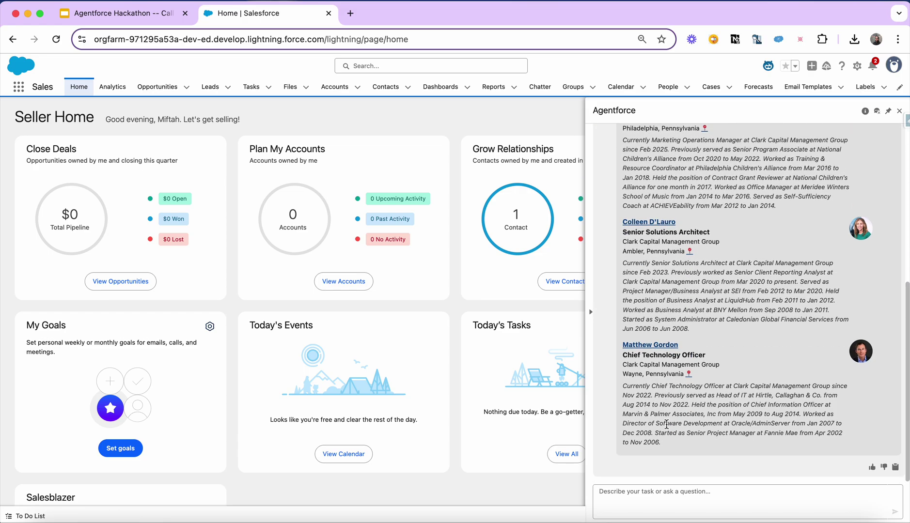
# - Review the attendee profiles for the CCMG/Plative QBA call and open the local news search for Wayne, Pennsylvania
pyautogui.scroll(5, 667, 425)
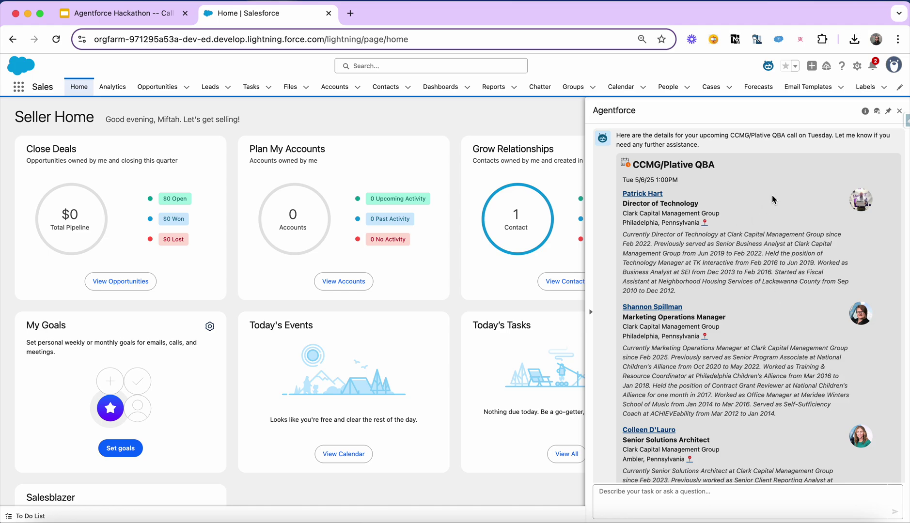
pyautogui.scroll(-2, 717, 196)
pyautogui.scroll(2, 717, 197)
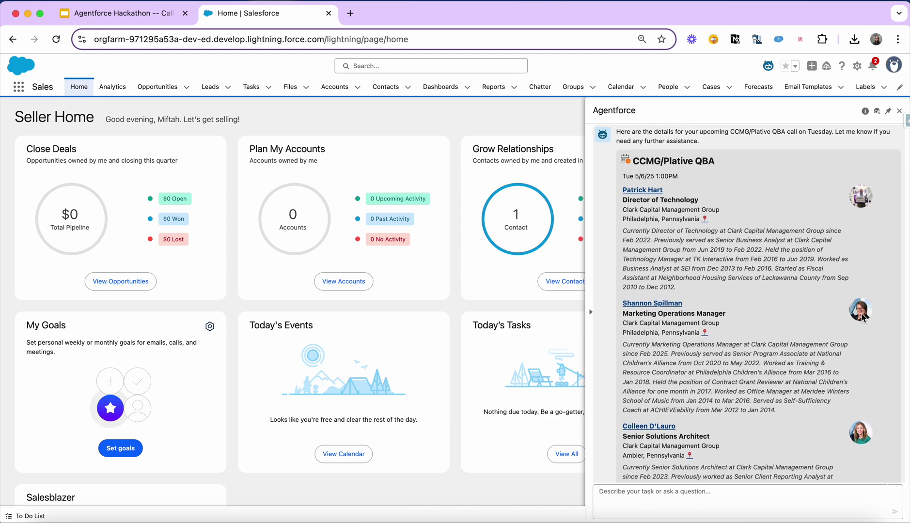
pyautogui.scroll(-5, 862, 318)
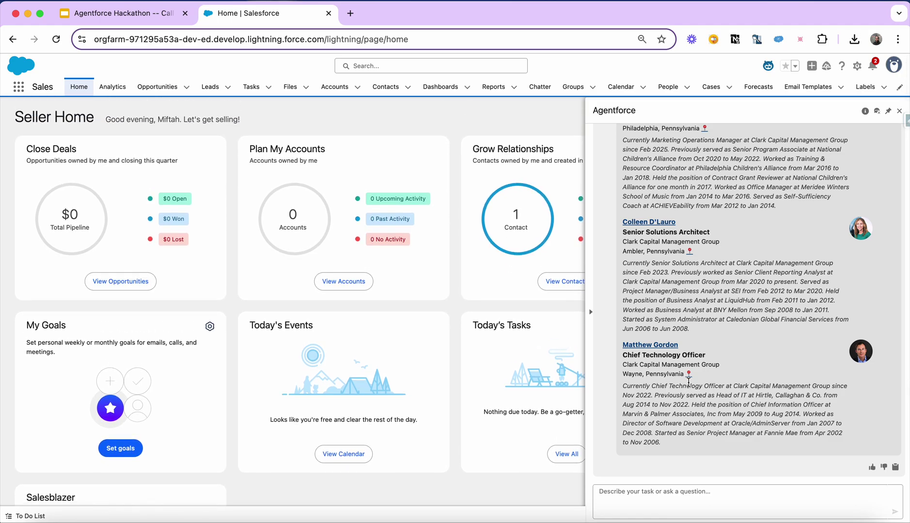
pyautogui.click(688, 373)
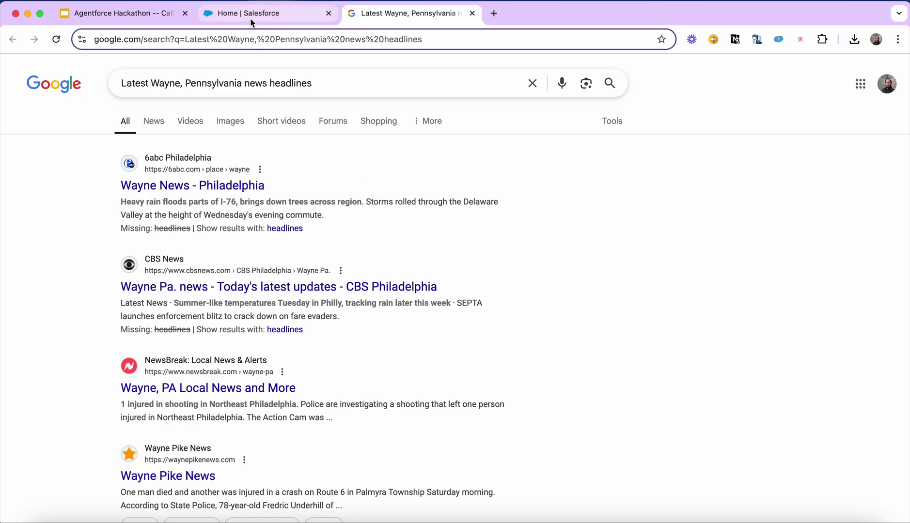
# - Return to Salesforce and ask Agentforce to get more details on the attending Chief Technology Officer, by first name
pyautogui.click(253, 19)
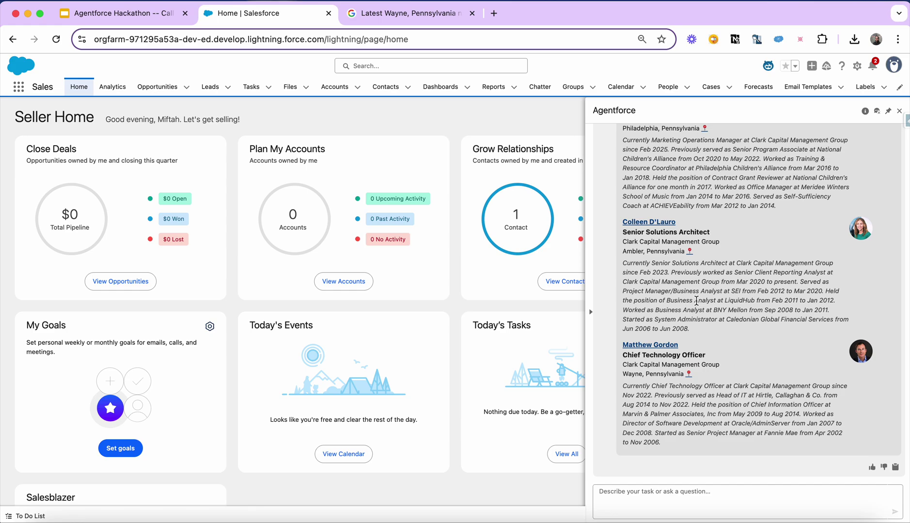
pyautogui.scroll(-1, 697, 300)
pyautogui.click(657, 501)
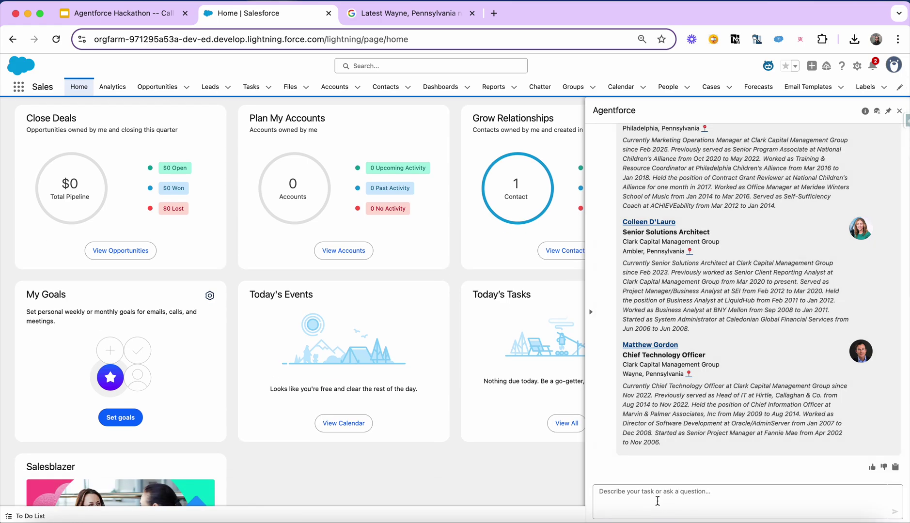
pyautogui.write('get me more de')
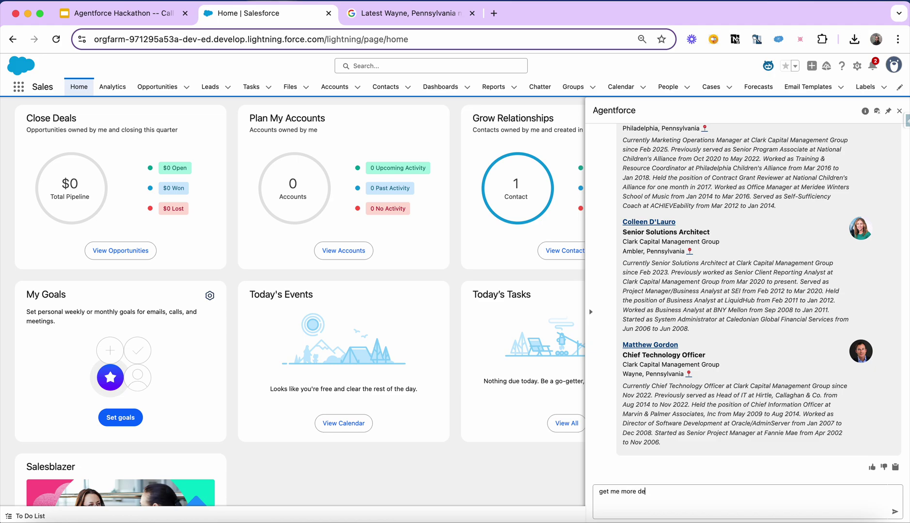
pyautogui.write('tails on matt')
pyautogui.press('Return')
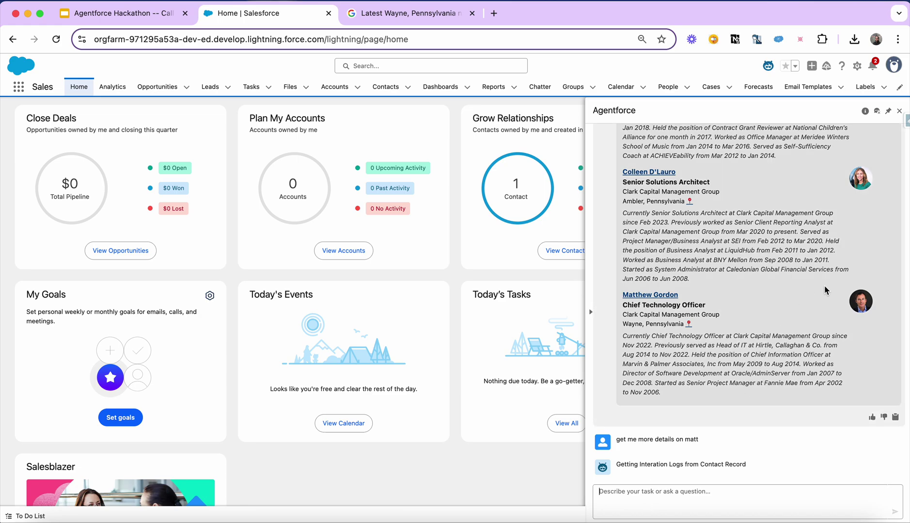
# - Review the Chief Technology Officer's LinkedIn summary, recent interactions, recent updates and citations in the Agentforce reply
pyautogui.scroll(3, 825, 290)
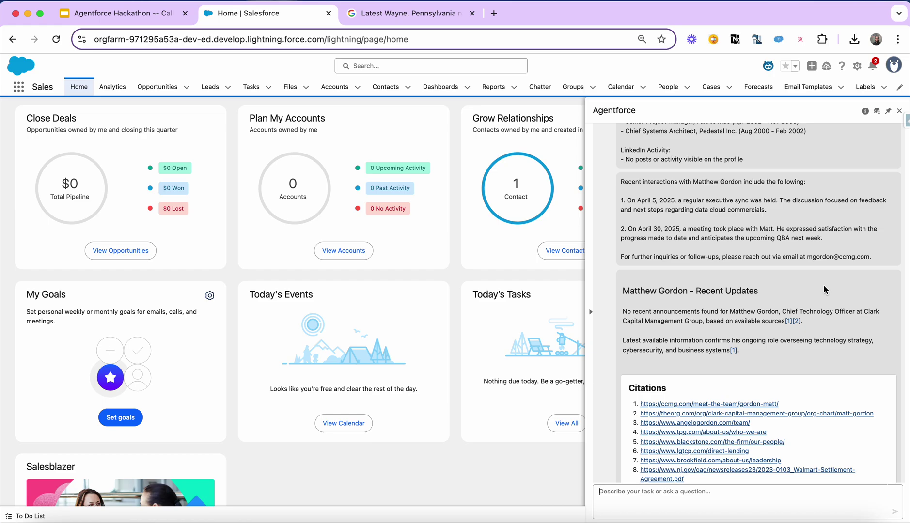
pyautogui.scroll(6, 824, 289)
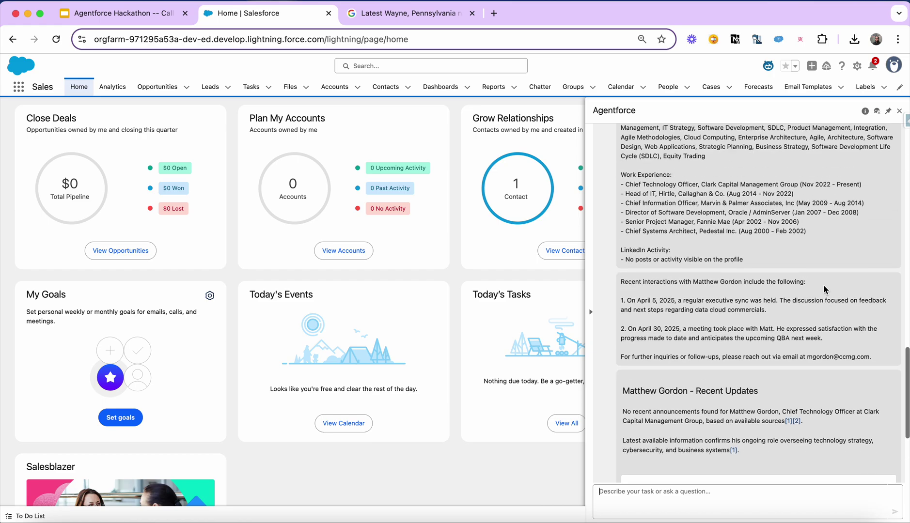
pyautogui.scroll(1, 824, 289)
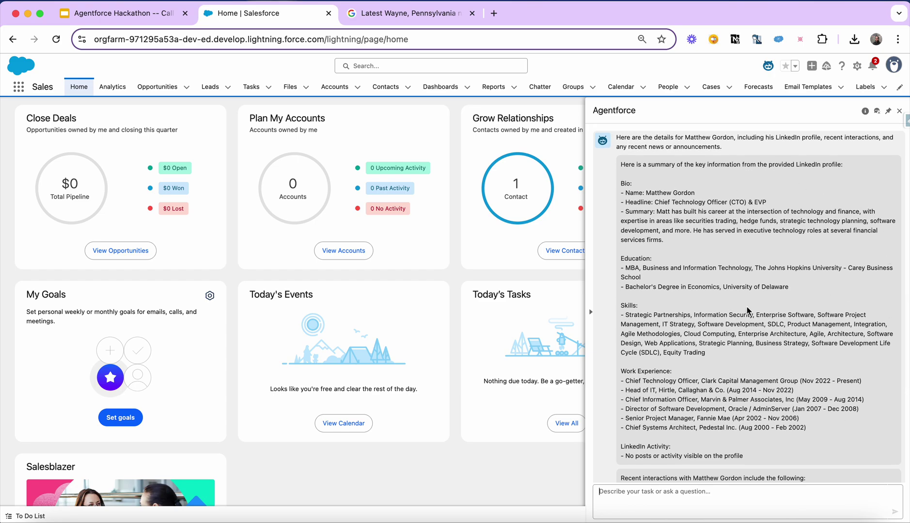
pyautogui.scroll(-5, 742, 301)
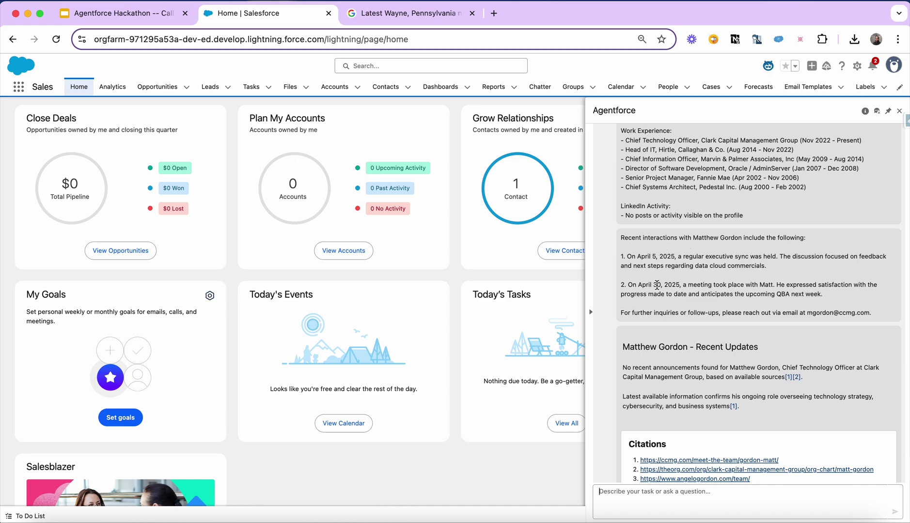
pyautogui.scroll(-3, 657, 285)
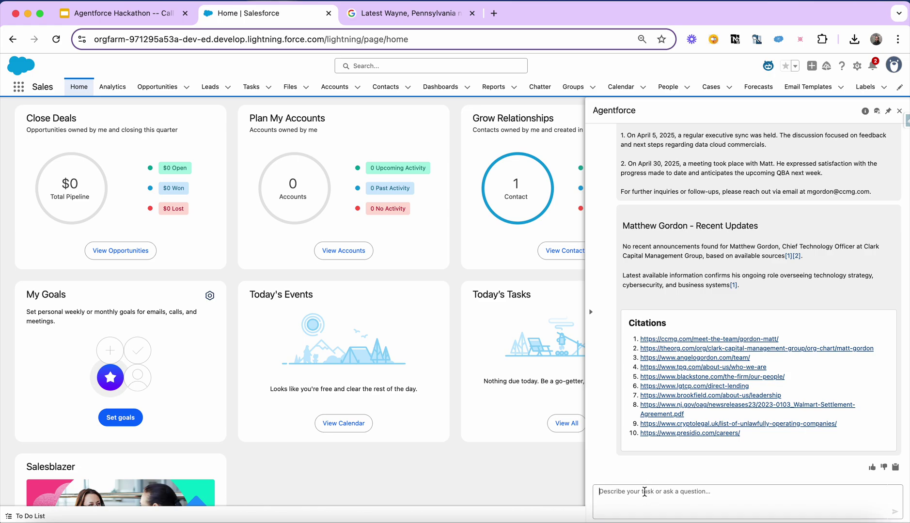
# - Ask Agentforce "can you search the web and tell me if clark capital (ccmg) has been in the news lately"
pyautogui.write('can you sear')
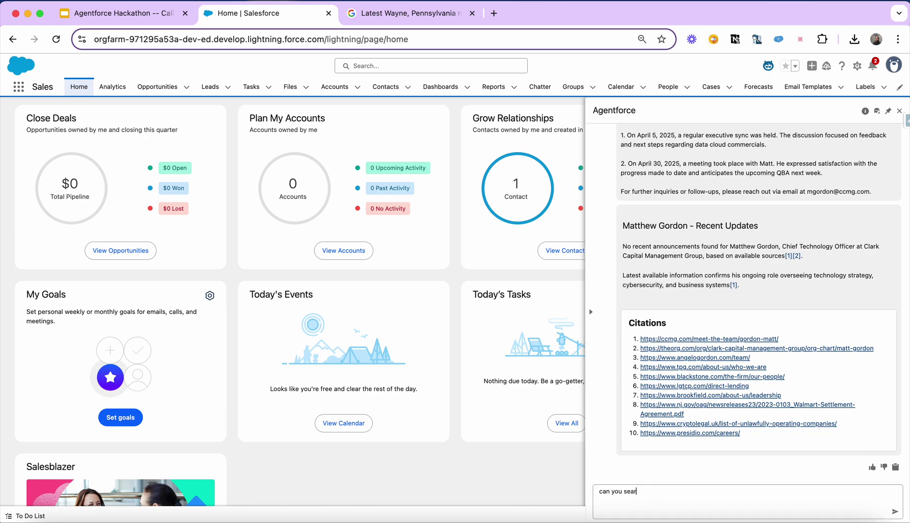
pyautogui.write('ch the')
pyautogui.write('nd tell me if clark ca')
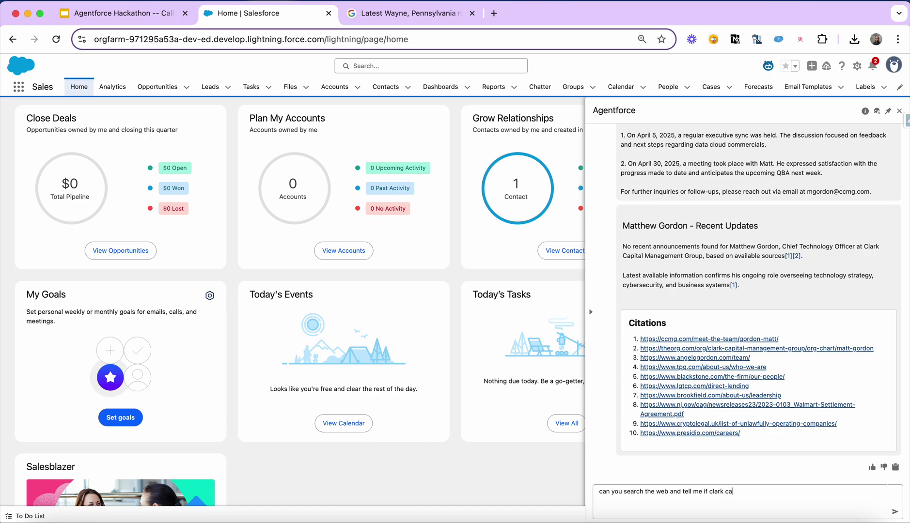
pyautogui.write('pital (ccmg) has been in the new')
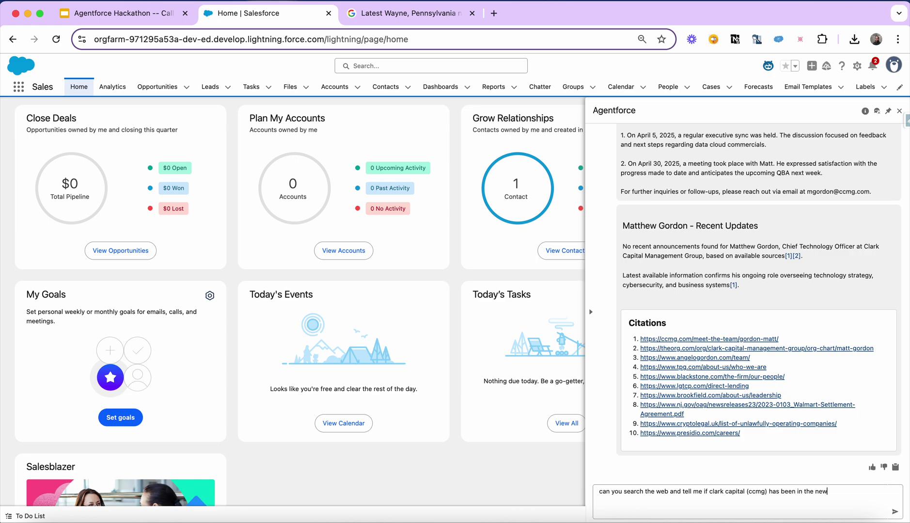
pyautogui.write('s lately')
pyautogui.press('Return')
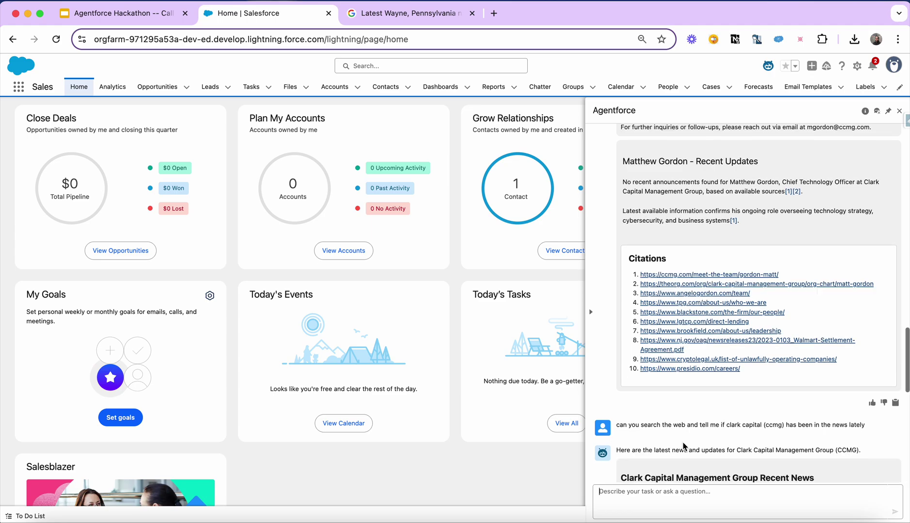
# - Review the Clark Capital Management Group recent news, milestones and citations in the Agentforce reply
pyautogui.scroll(5, 683, 446)
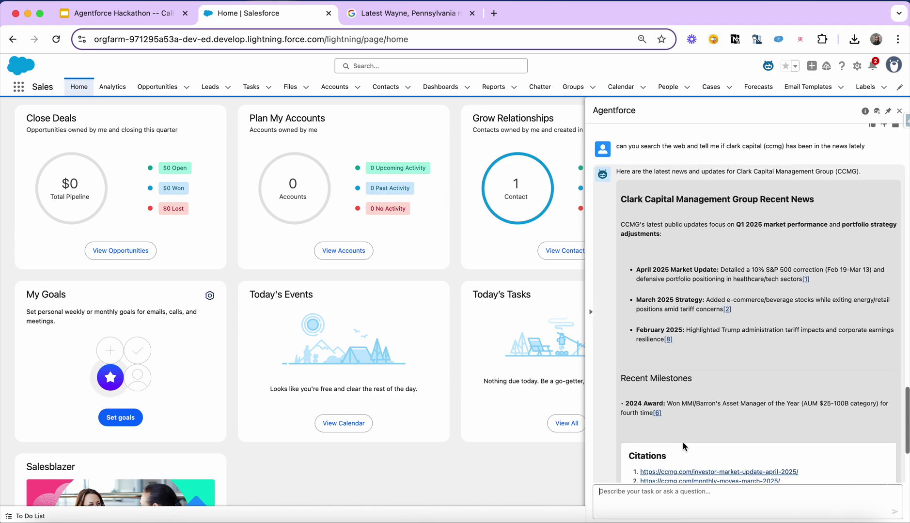
pyautogui.scroll(-5, 683, 446)
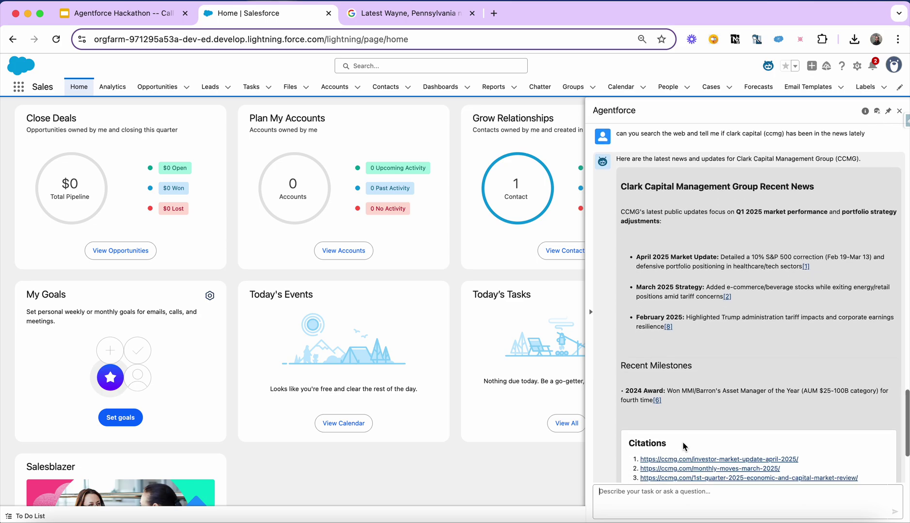
pyautogui.scroll(-1, 684, 465)
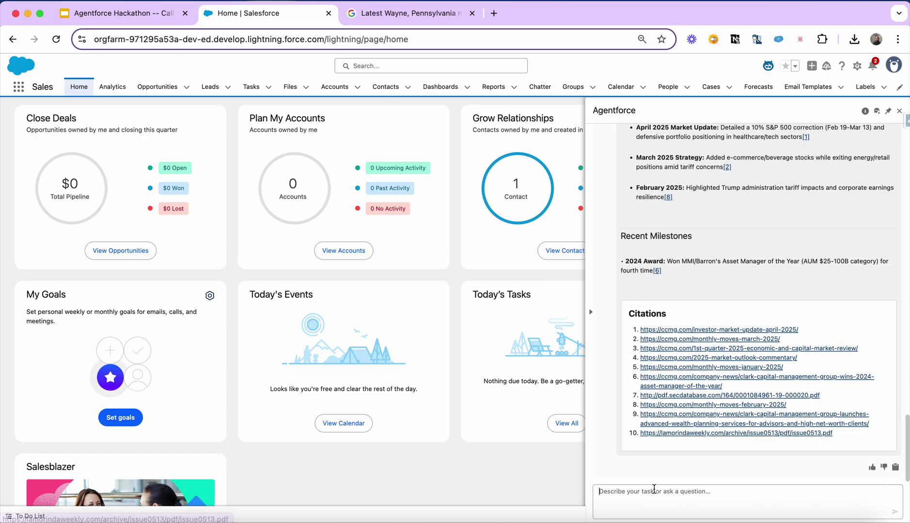
# - Ask Agentforce to "save all my research to a doc"
pyautogui.write('save ')
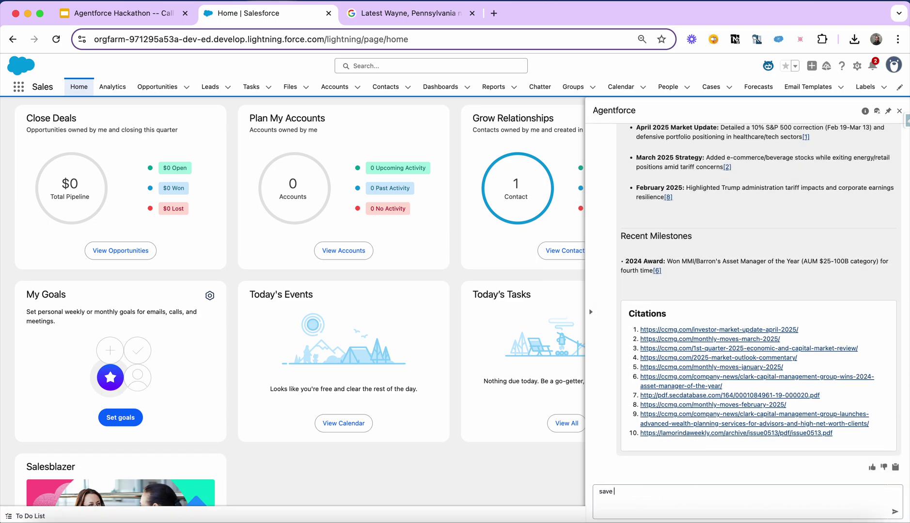
pyautogui.write('all my research to a doc')
pyautogui.press('Return')
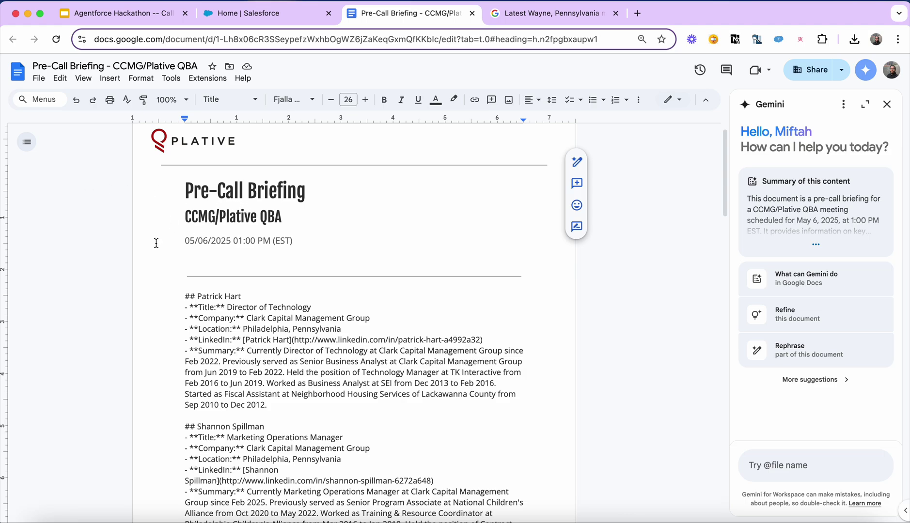
# - Look through all pages of the Pre-Call Briefing document for CCMG/Plative QBA and return to the Agentforce Hackathon presentation
pyautogui.scroll(-10, 156, 243)
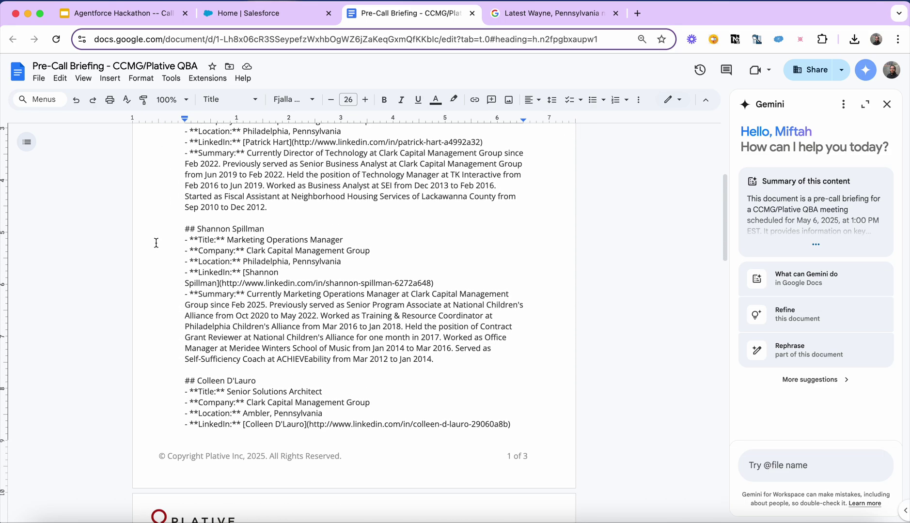
pyautogui.scroll(-15, 156, 243)
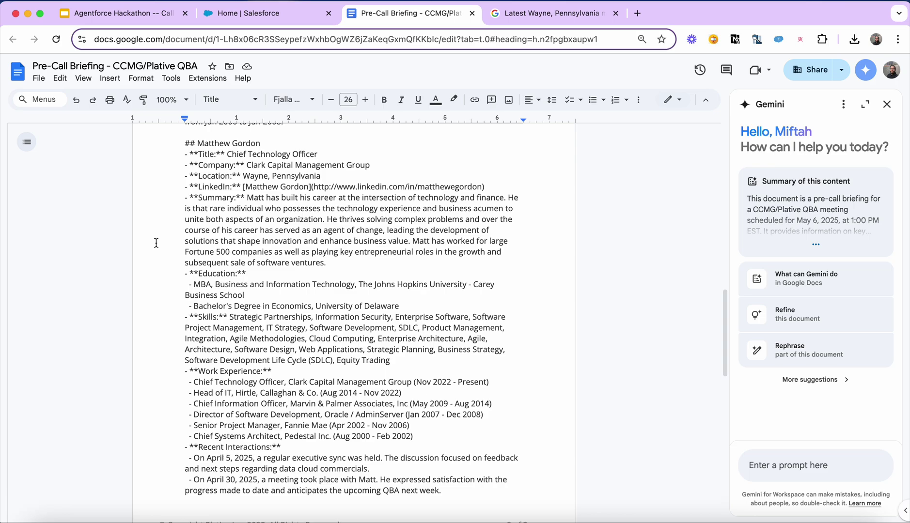
pyautogui.scroll(-10, 156, 243)
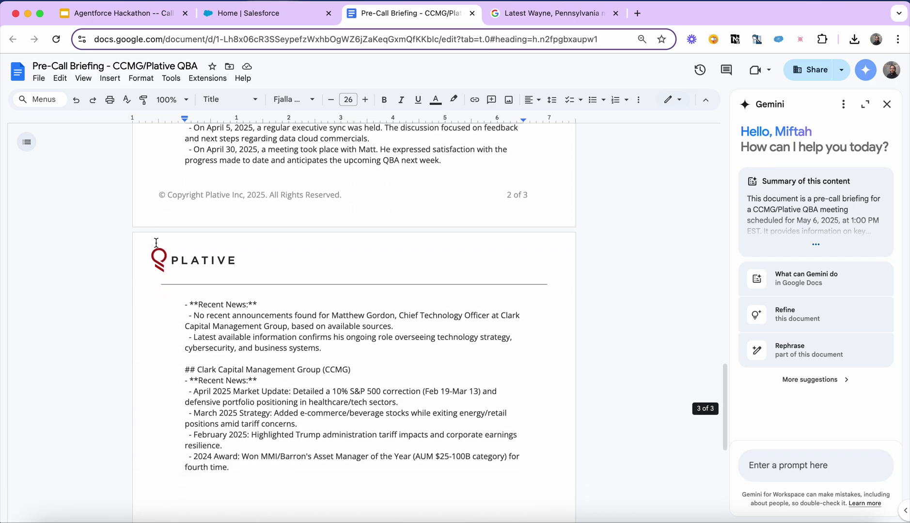
pyautogui.scroll(8, 156, 242)
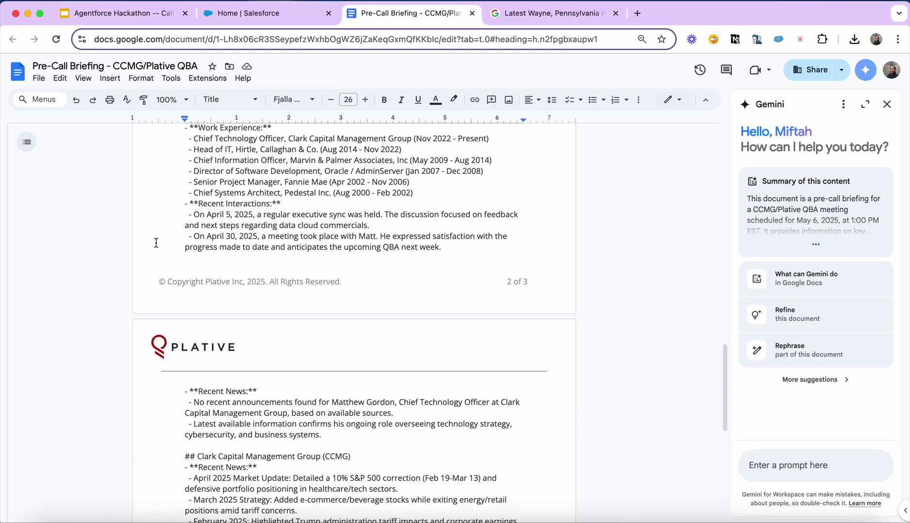
pyautogui.scroll(20, 156, 243)
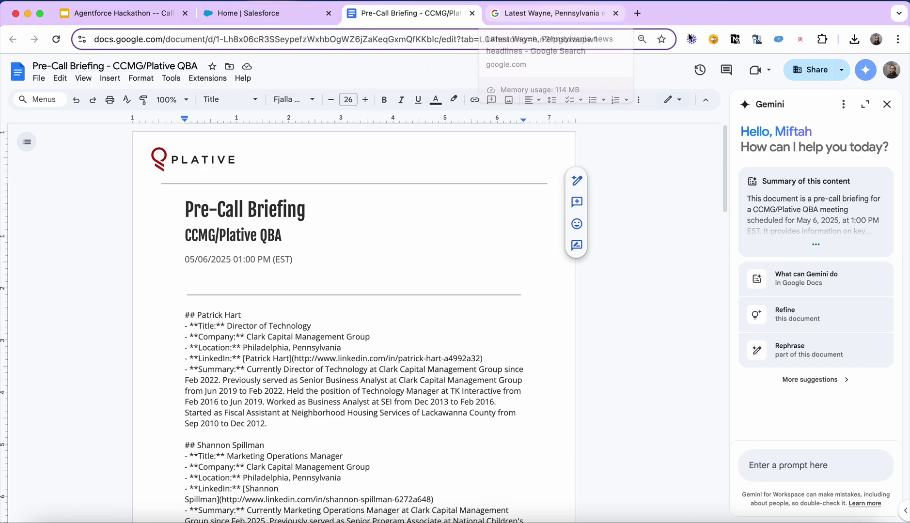
pyautogui.click(130, 18)
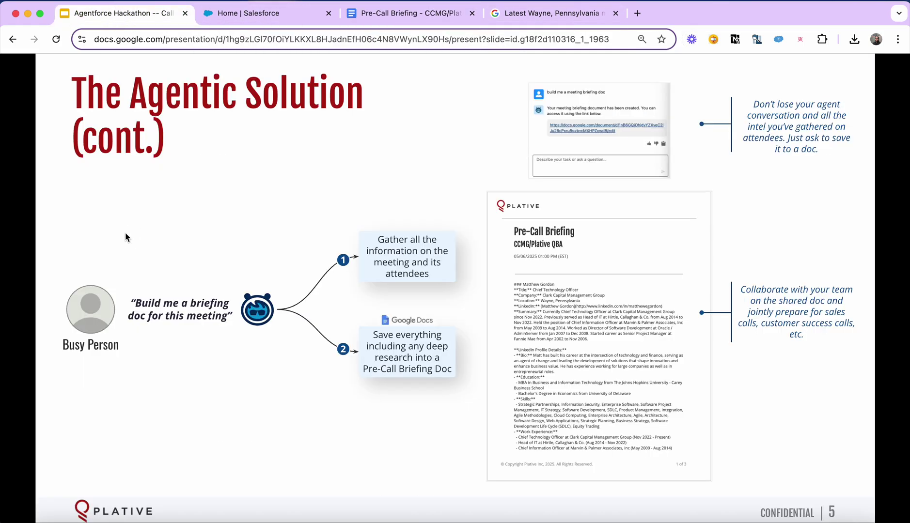